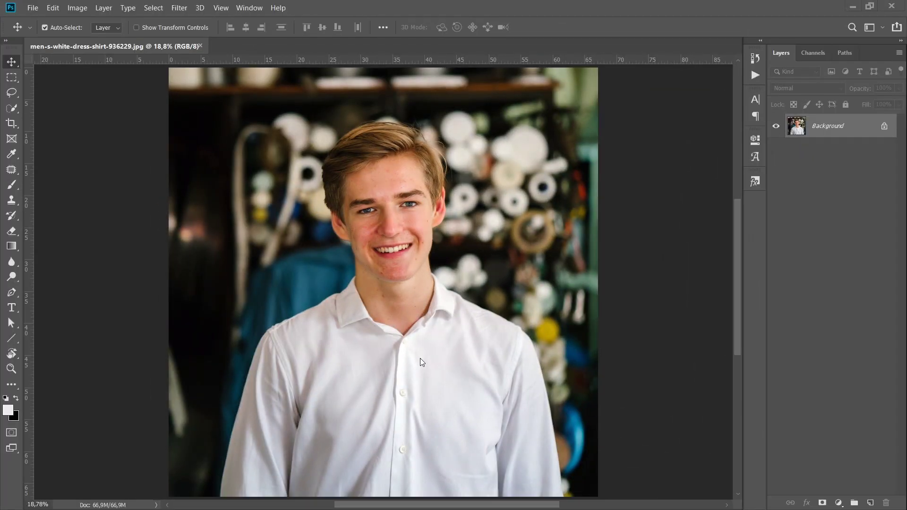
# With the Pen tool, outline the whole shirt in a closed path down to the photo's bottom edge
pyautogui.click(12, 291)
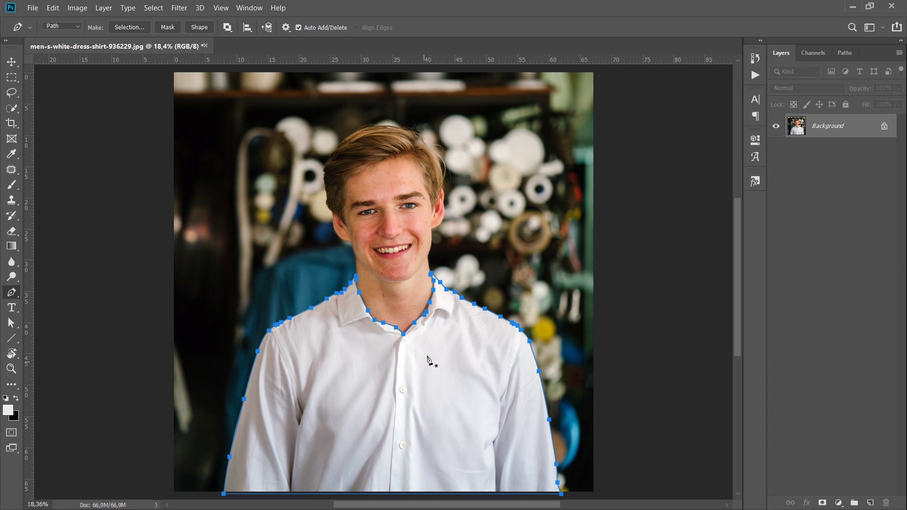
# Convert the shirt path into a selection with Feather Radius 0
pyautogui.rightClick(451, 352)
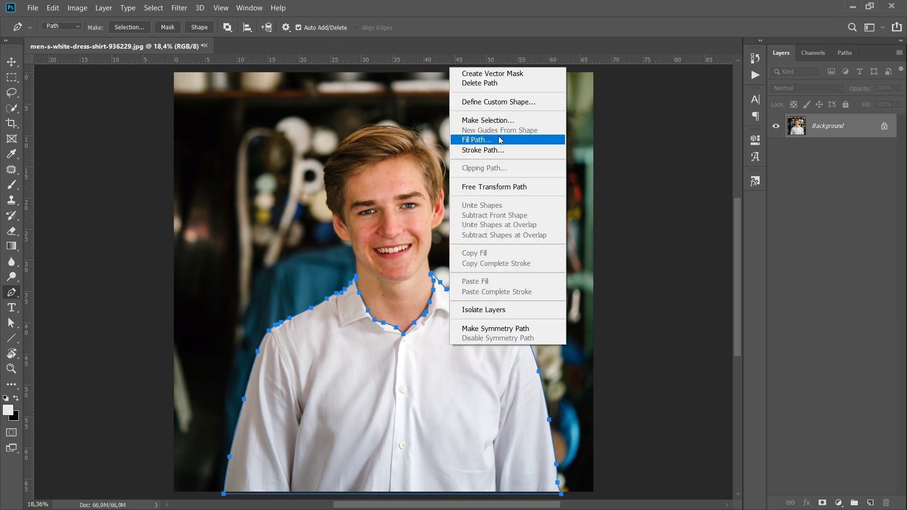
pyautogui.click(492, 122)
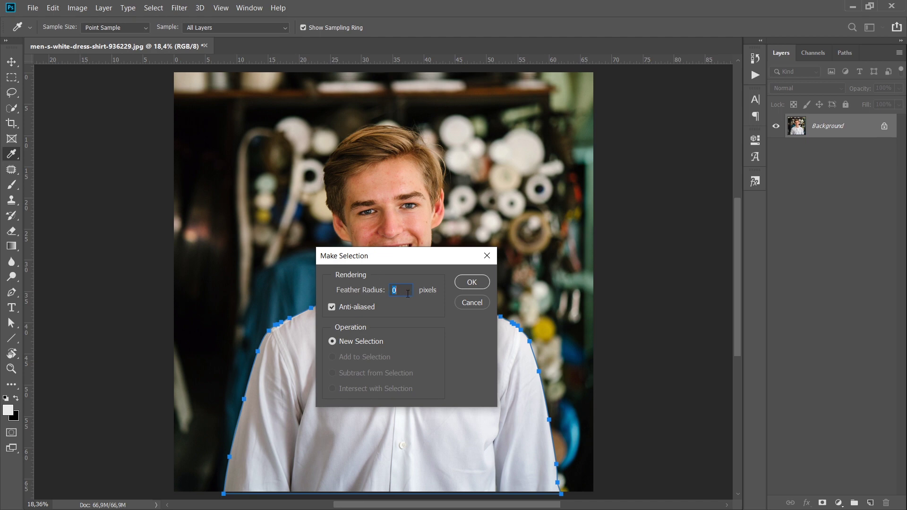
pyautogui.click(472, 283)
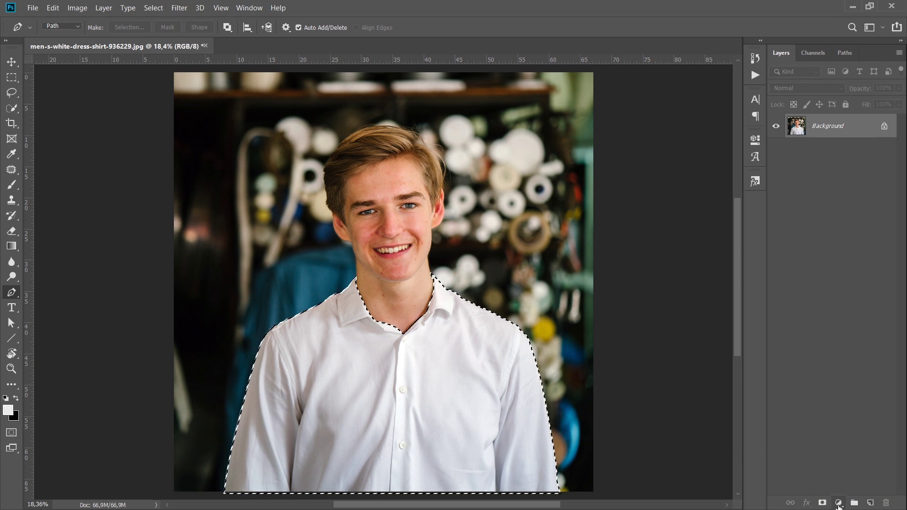
# Add a Solid Color fill layer over the shirt selection, trying reds before settling on 0099ff
pyautogui.click(839, 502)
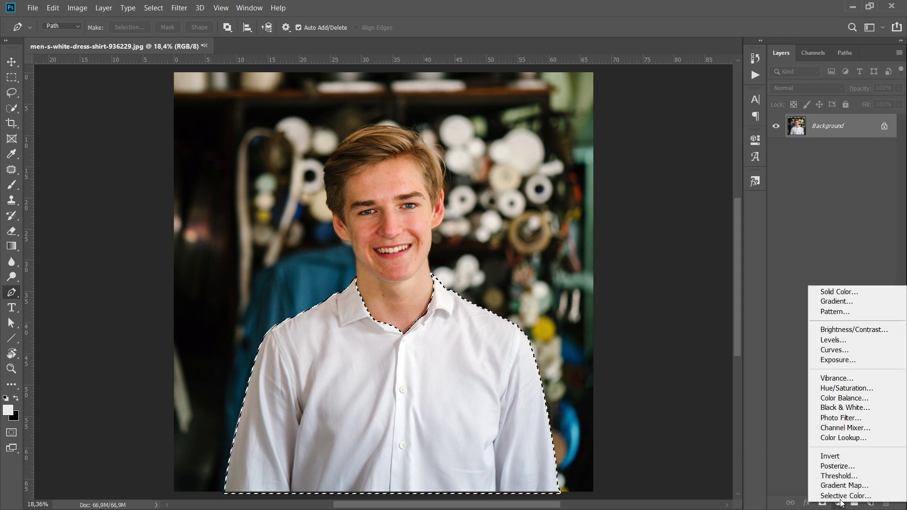
pyautogui.click(833, 291)
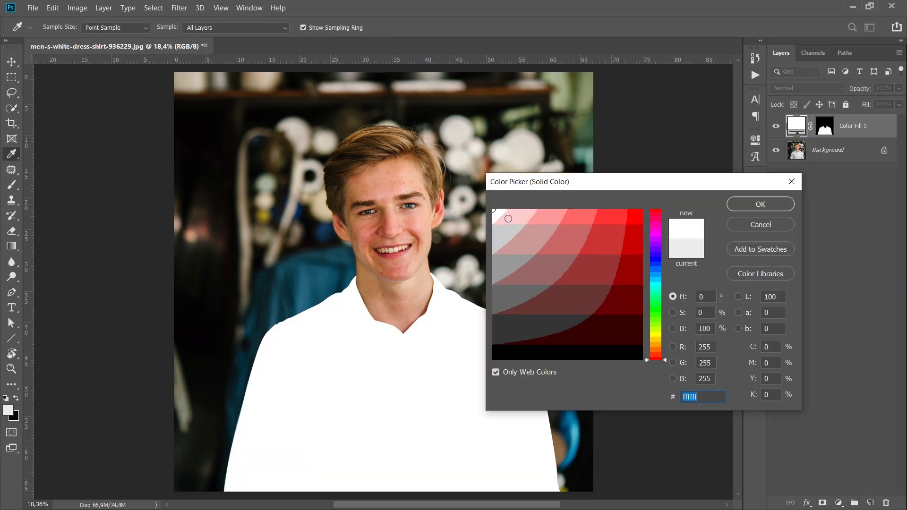
pyautogui.click(630, 223)
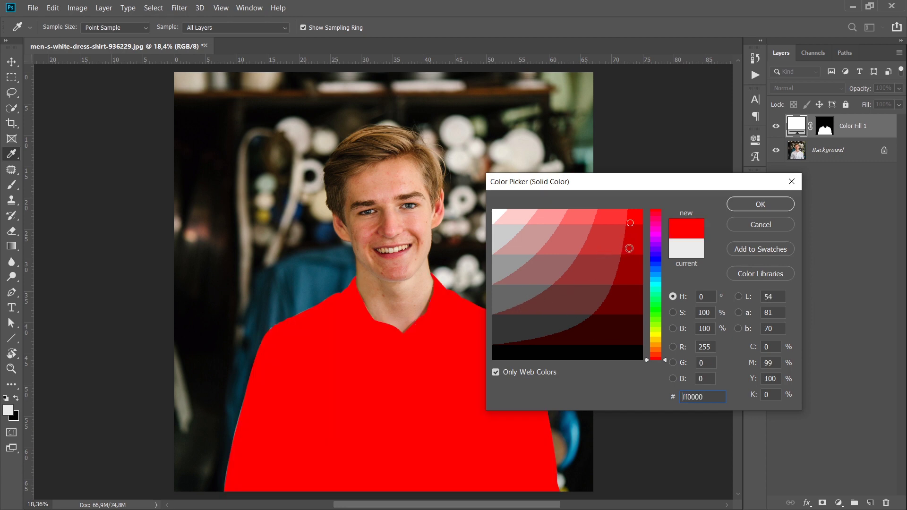
pyautogui.click(628, 247)
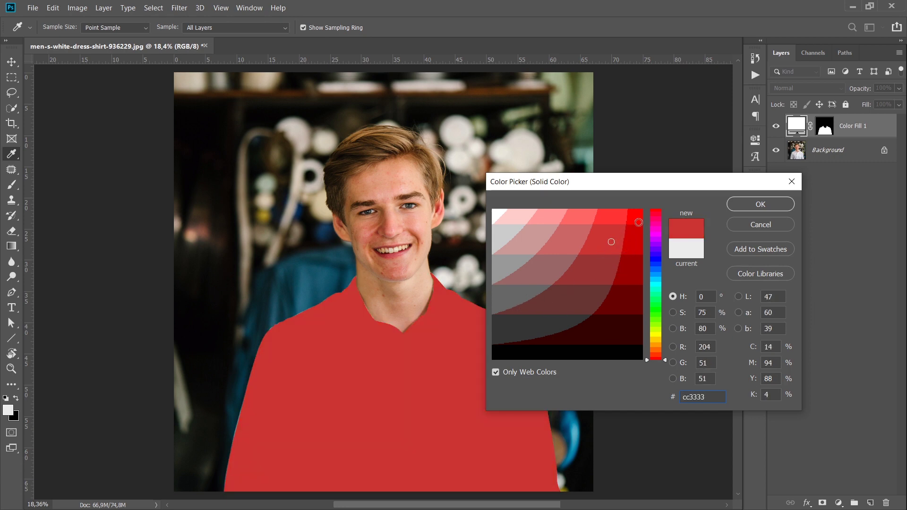
pyautogui.click(637, 220)
pyautogui.write('0099ff')
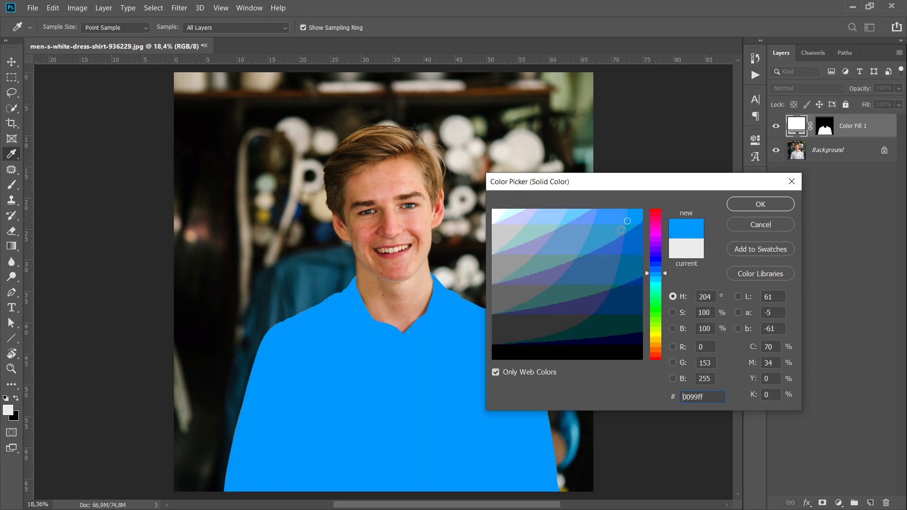
pyautogui.click(759, 204)
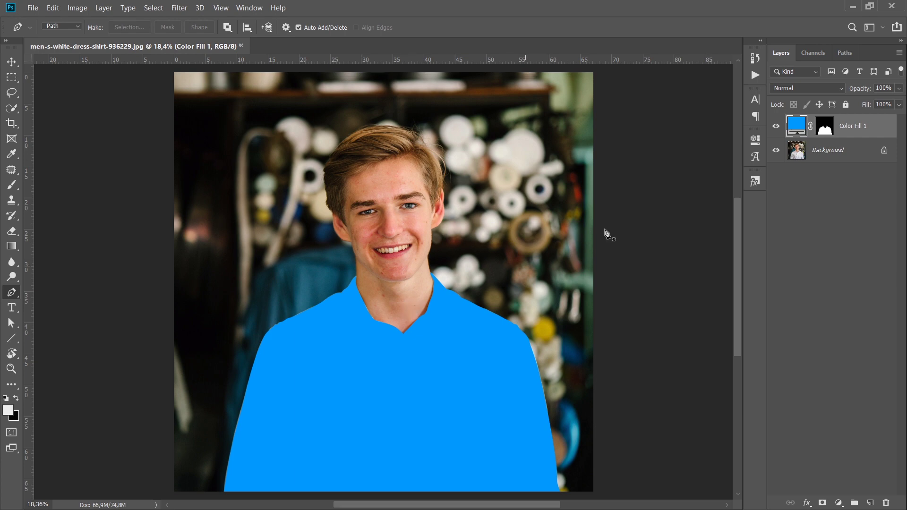
# Change the Color Fill 1 colour to bright green 00ff33
pyautogui.doubleClick(794, 124)
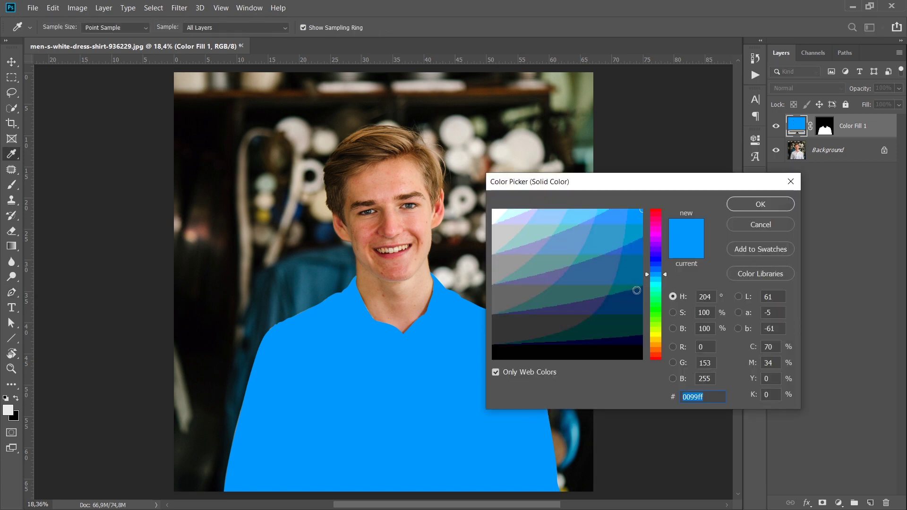
pyautogui.click(647, 307)
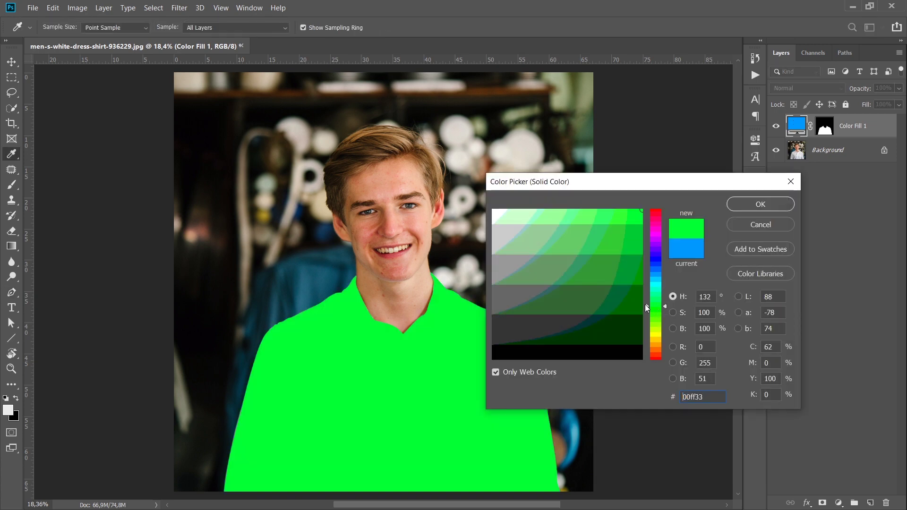
pyautogui.press('Return')
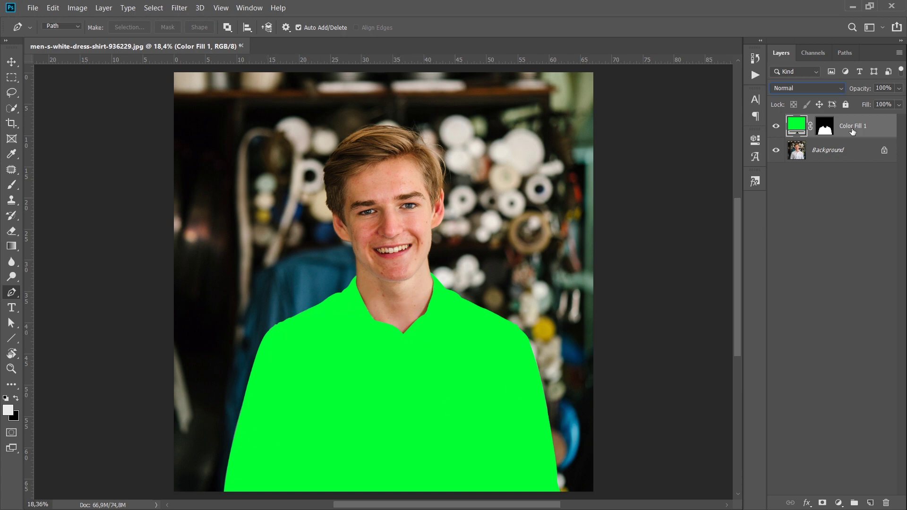
# Set Color Fill 1 to Multiply blend mode and recolour it teal-blue 006699
pyautogui.click(800, 89)
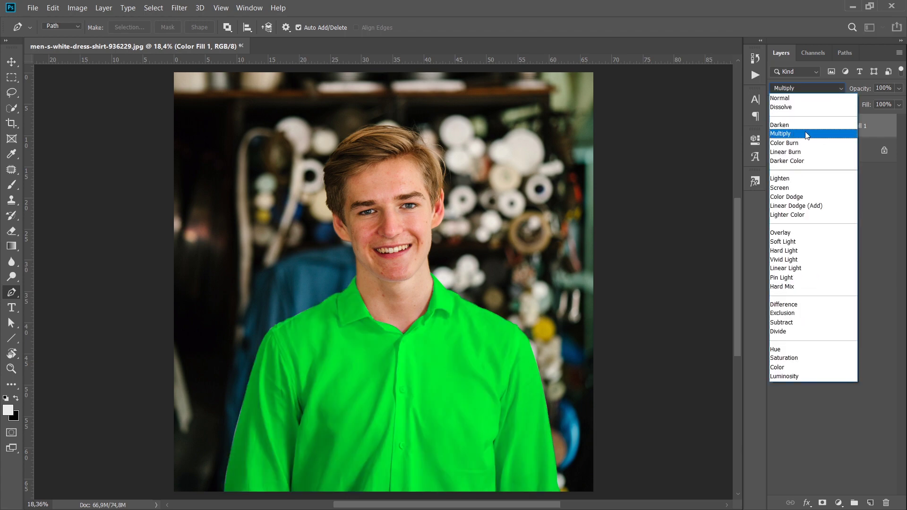
pyautogui.click(806, 134)
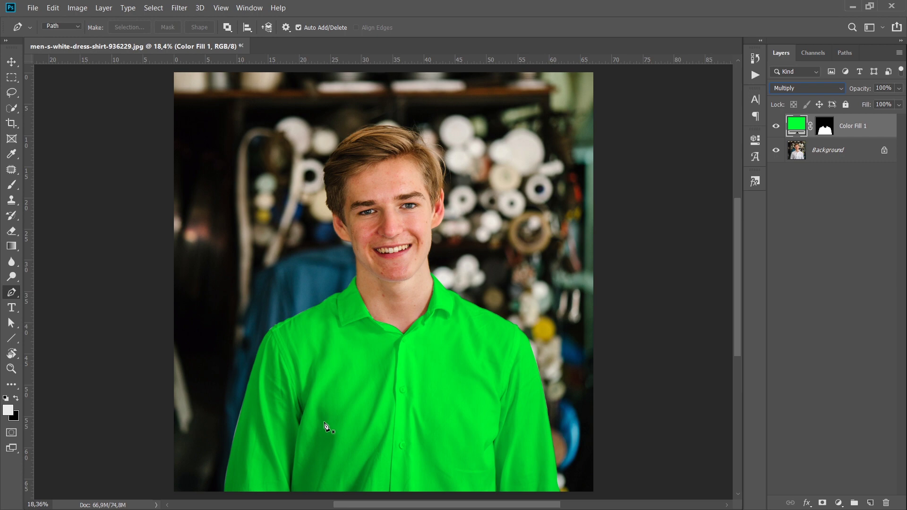
pyautogui.doubleClick(795, 125)
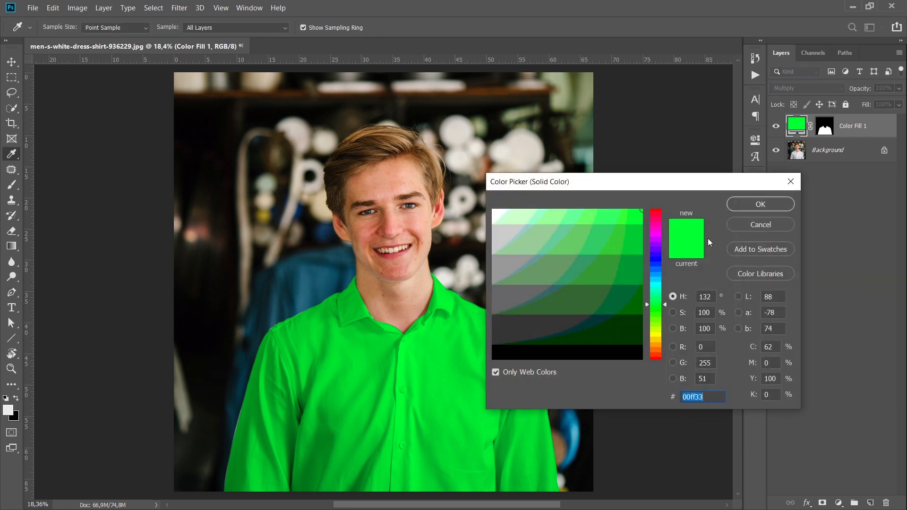
pyautogui.click(658, 270)
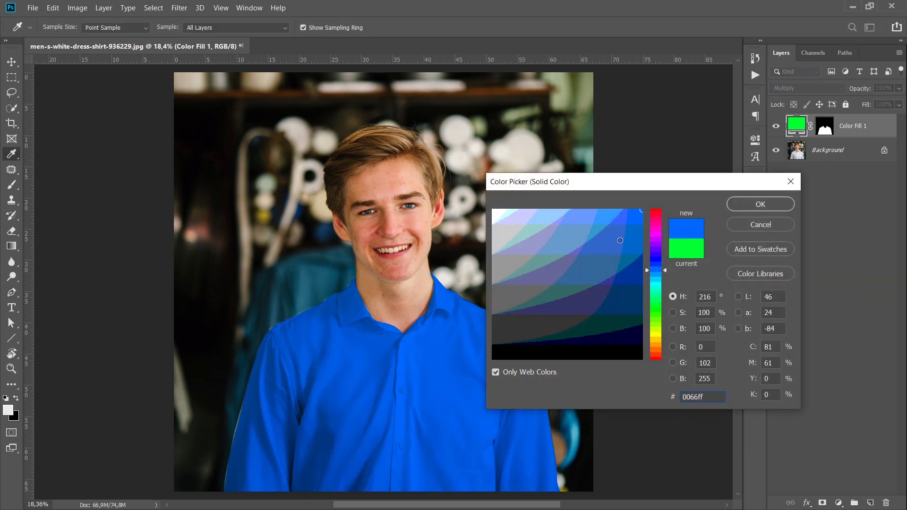
pyautogui.click(620, 240)
pyautogui.click(631, 279)
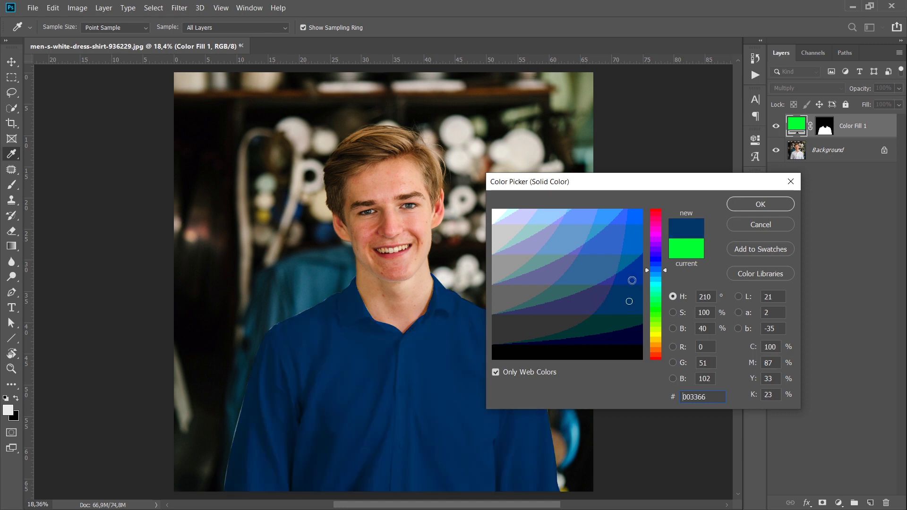
pyautogui.click(627, 252)
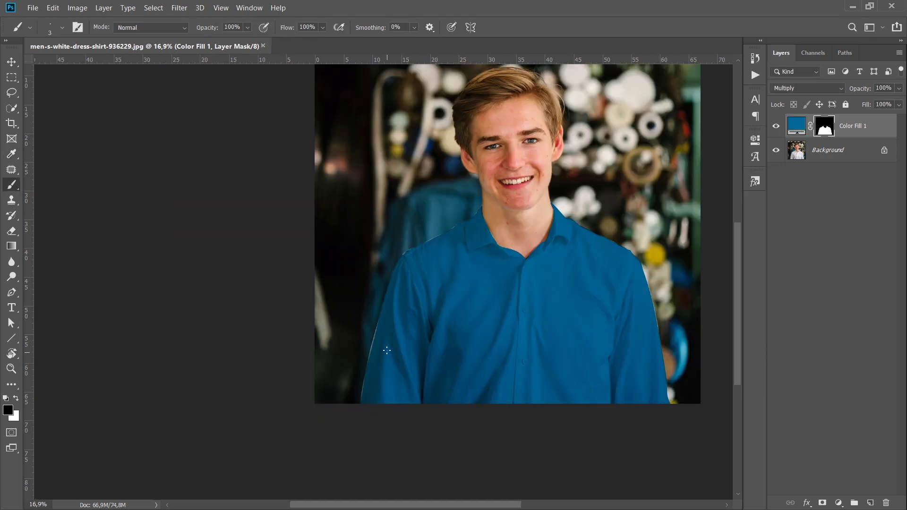
# Zoom into the shirt's left edge and target the Color Fill 1 layer mask
pyautogui.moveTo(355, 350); pyautogui.dragTo(392, 365)
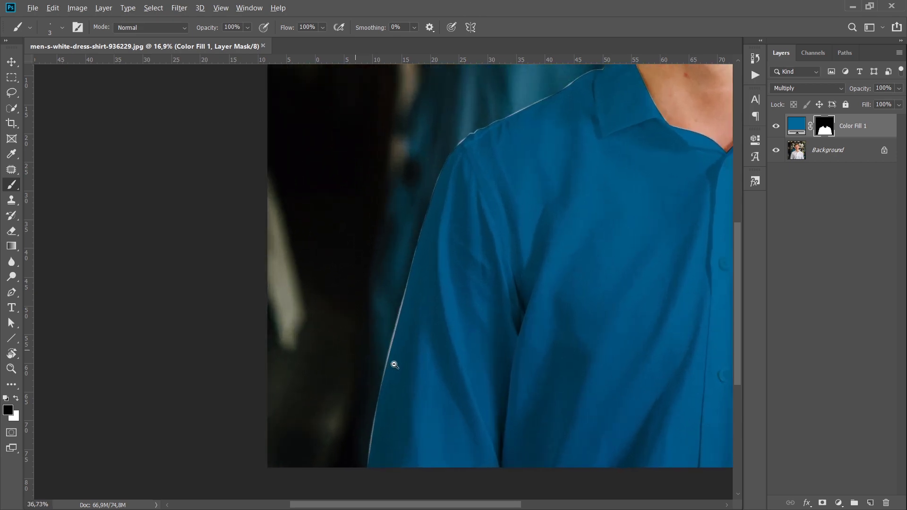
pyautogui.click(851, 137)
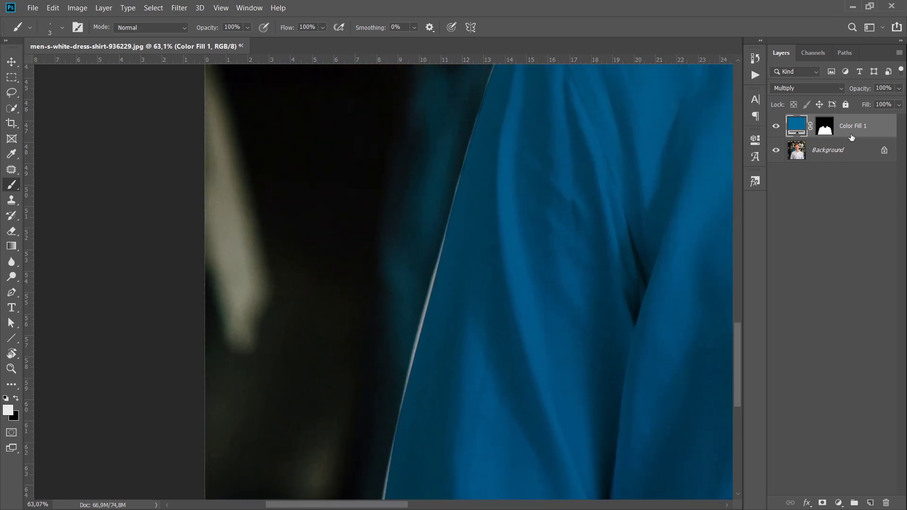
pyautogui.click(824, 127)
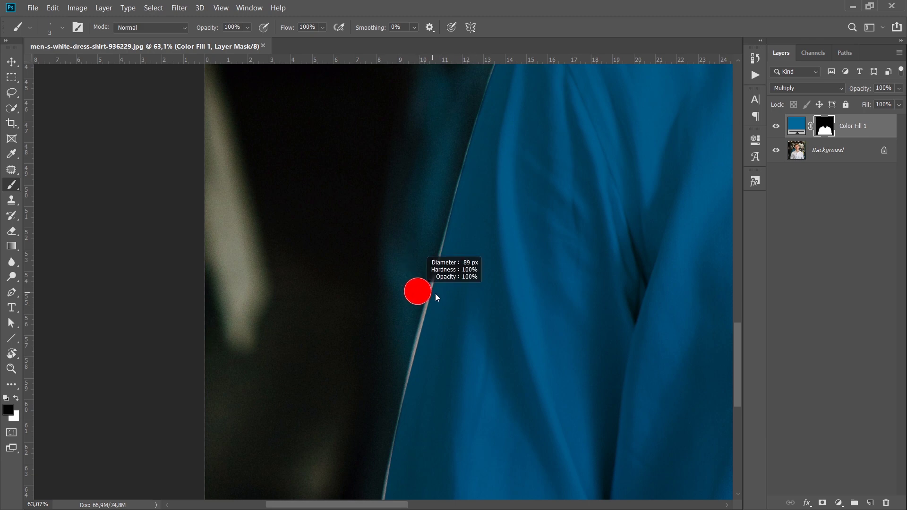
# Try white brush strokes on the mask, undo them, and rotate the view along the edge
pyautogui.moveTo(460, 213); pyautogui.dragTo(416, 314)
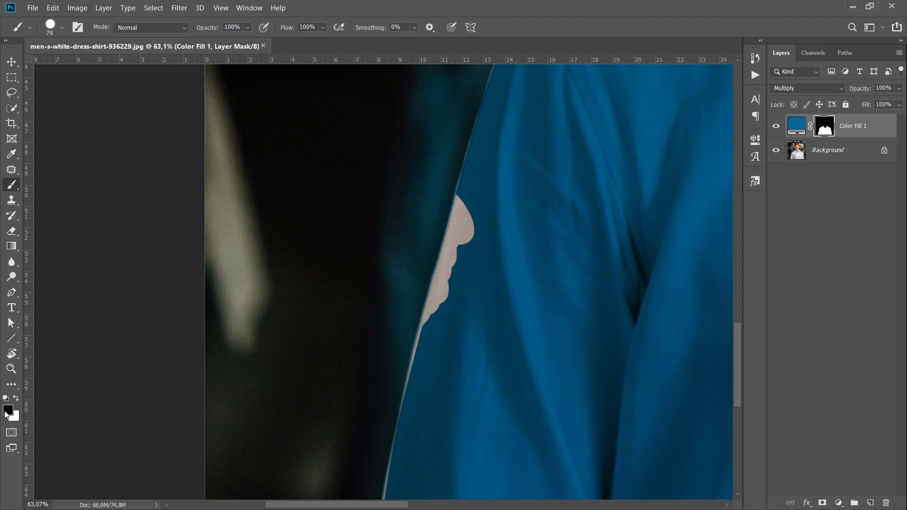
pyautogui.hotkey('ctrl', 'z')
pyautogui.press('x')
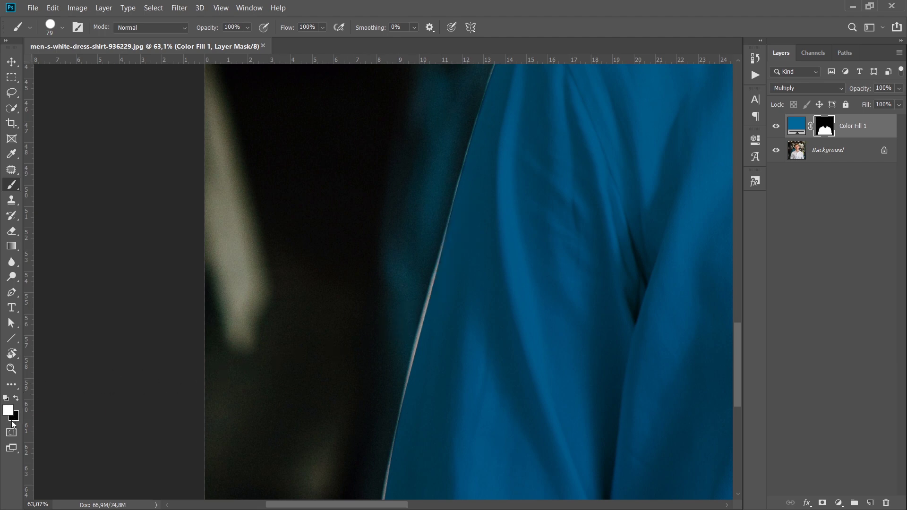
pyautogui.moveTo(430, 264); pyautogui.dragTo(391, 381)
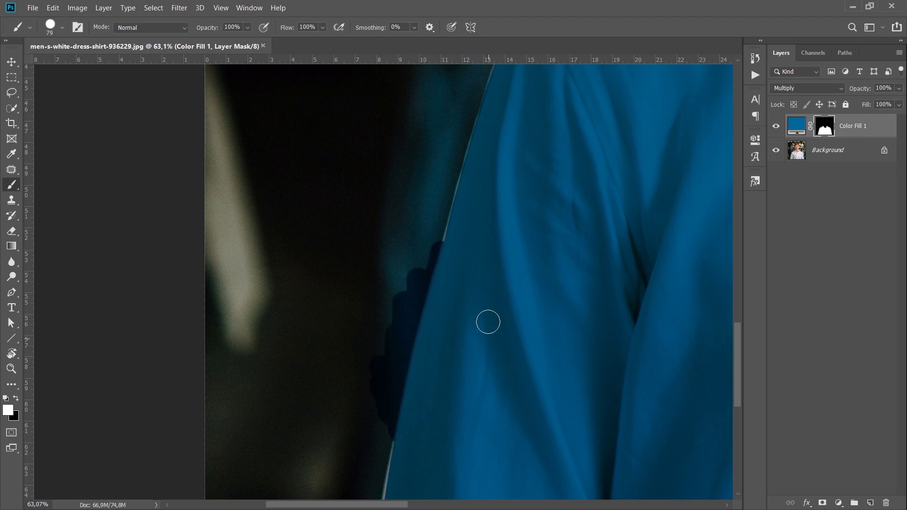
pyautogui.hotkey('ctrl', 'z')
pyautogui.moveTo(411, 346); pyautogui.dragTo(330, 319)
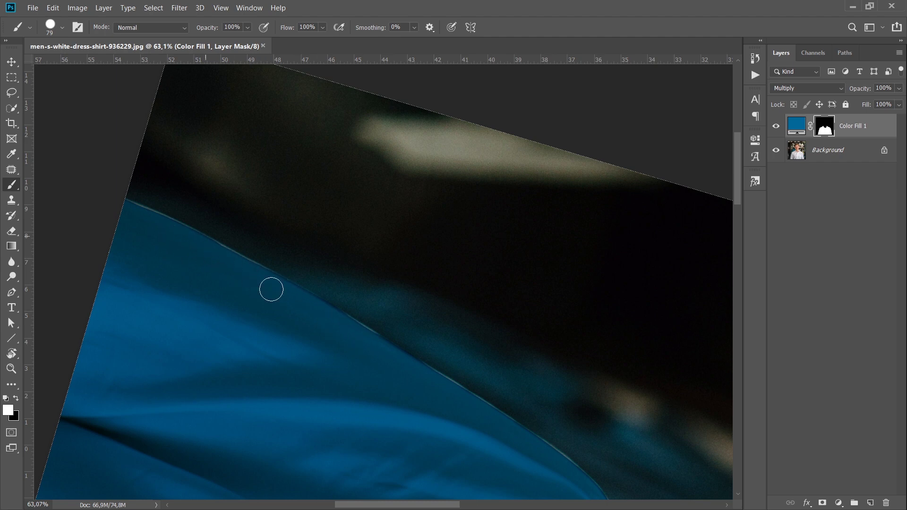
# Pan, zoom and rotate along the shirt edge, then paint the mask finely there
pyautogui.moveTo(483, 425); pyautogui.dragTo(395, 337)
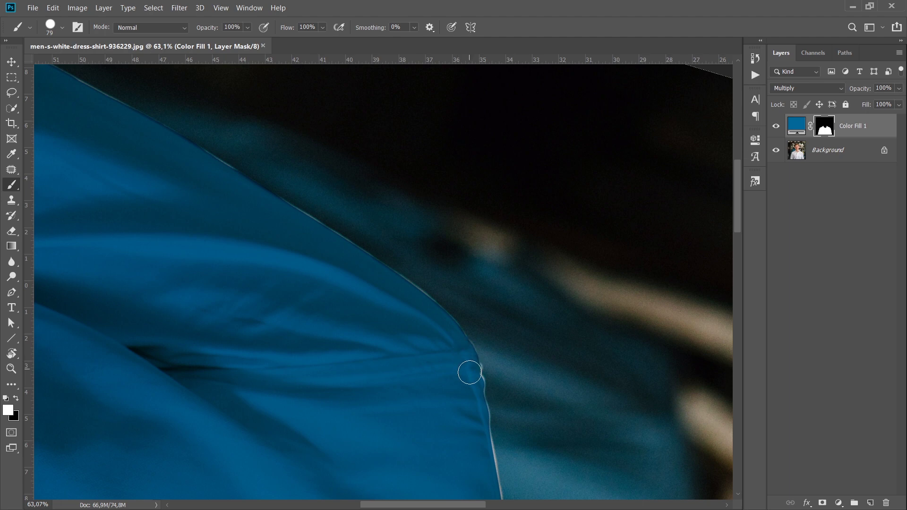
pyautogui.scroll(1, 510, 421)
pyautogui.scroll(10, 510, 421)
pyautogui.scroll(2, 500, 384)
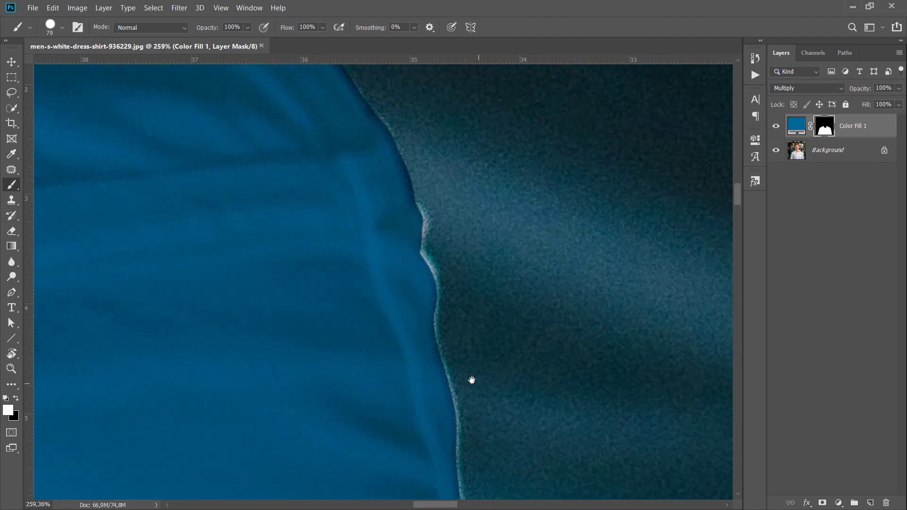
pyautogui.moveTo(505, 420)
pyautogui.mouseDown()
pyautogui.moveTo(543, 354)
pyautogui.moveTo(486, 274)
pyautogui.mouseUp()
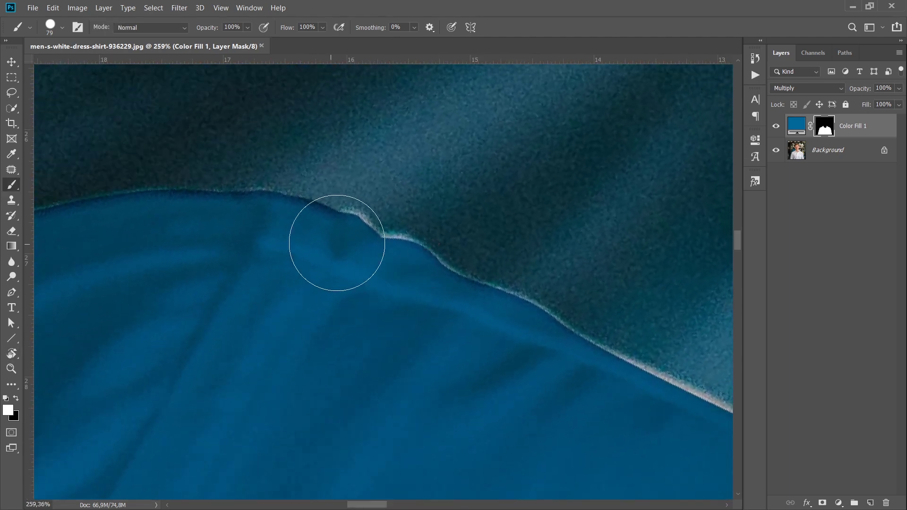
pyautogui.moveTo(347, 221)
pyautogui.mouseDown()
pyautogui.moveTo(366, 244)
pyautogui.moveTo(417, 255)
pyautogui.moveTo(361, 237)
pyautogui.moveTo(537, 326)
pyautogui.moveTo(297, 218)
pyautogui.mouseUp()
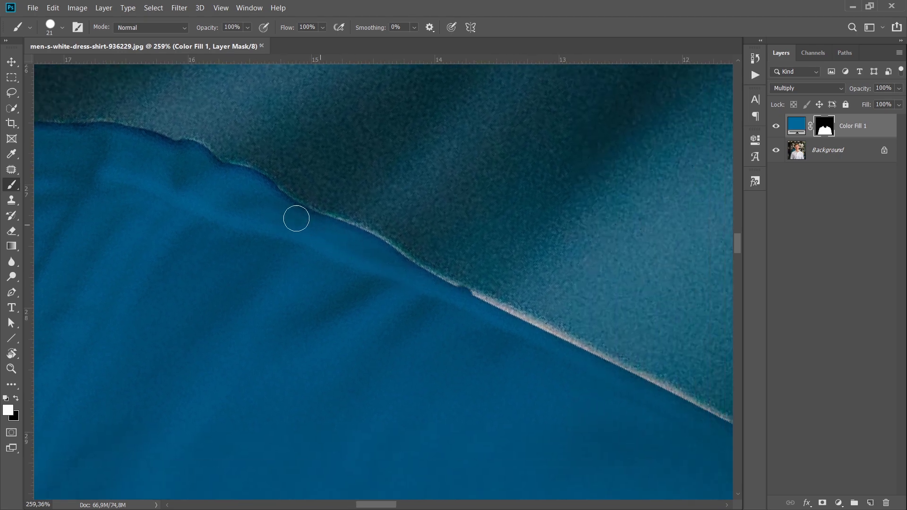
# Set the brush to 26 px with about 64% hardness and paint white over the edge fringe
pyautogui.rightClick(397, 242)
pyautogui.moveTo(521, 299); pyautogui.dragTo(507, 299)
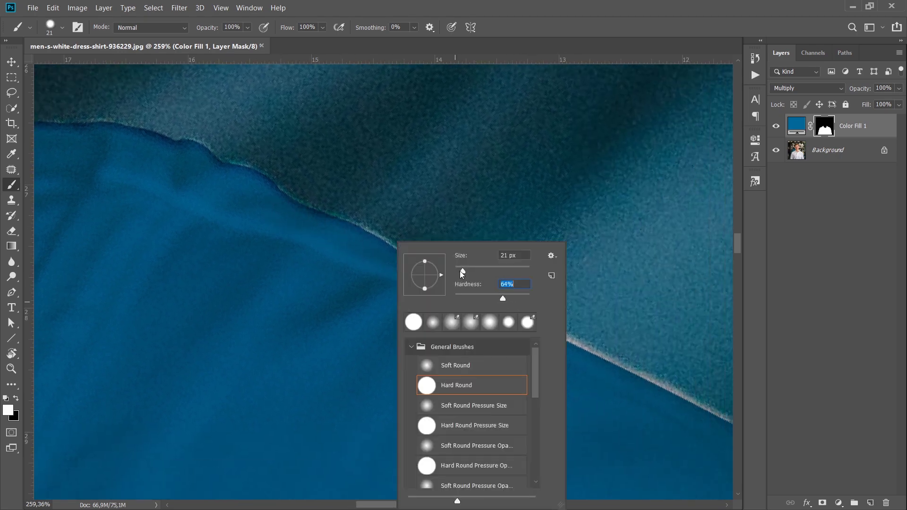
pyautogui.moveTo(462, 272); pyautogui.dragTo(464, 272)
pyautogui.click(306, 224)
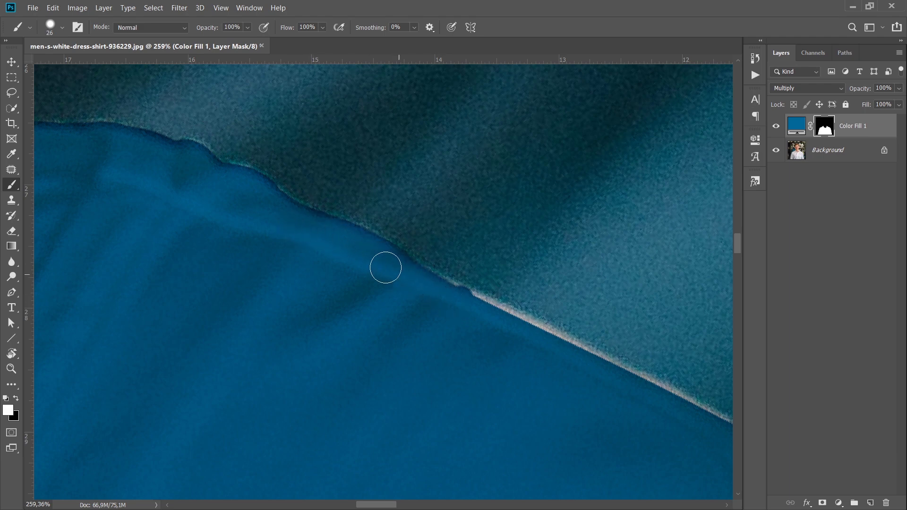
pyautogui.moveTo(384, 265); pyautogui.dragTo(525, 342)
pyautogui.moveTo(460, 299)
pyautogui.mouseDown()
pyautogui.moveTo(616, 390)
pyautogui.moveTo(372, 269)
pyautogui.moveTo(550, 360)
pyautogui.moveTo(446, 298)
pyautogui.moveTo(480, 316)
pyautogui.mouseUp()
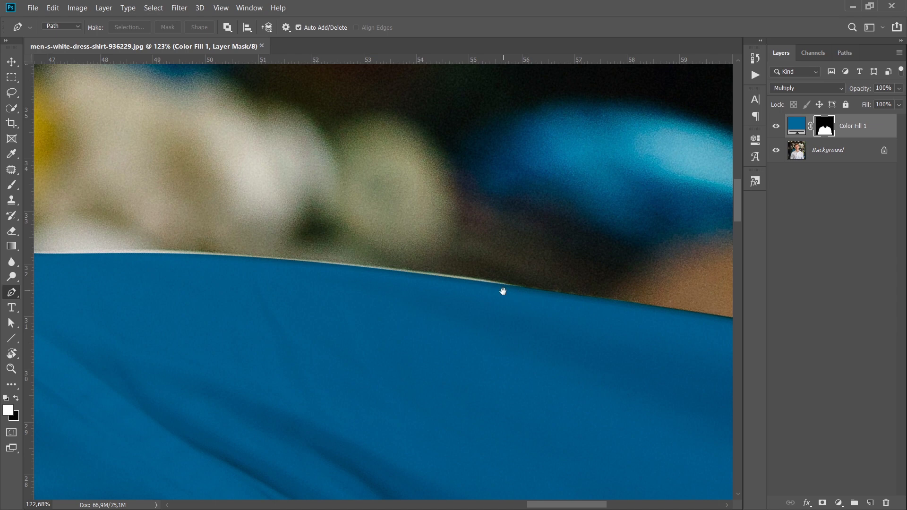
# Draw a closed Pen path along the shoulder edge and turn it into a selection
pyautogui.scroll(-2, 503, 291)
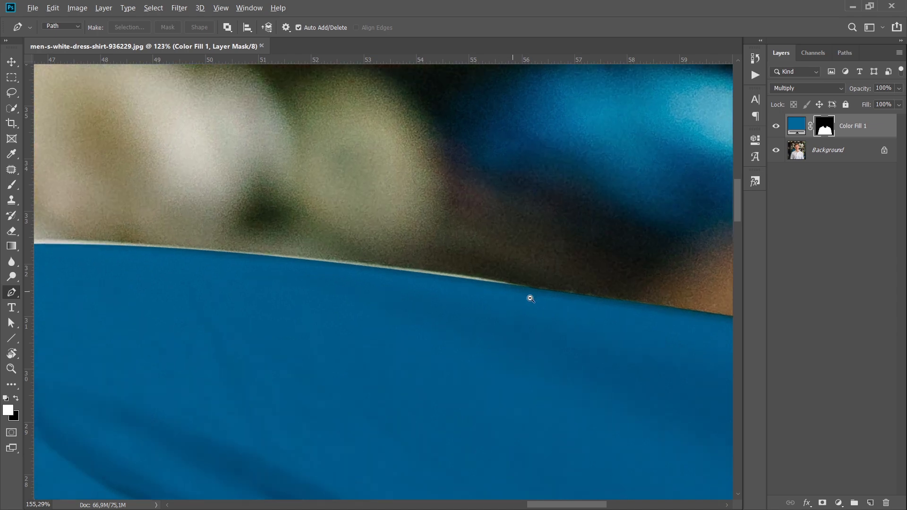
pyautogui.moveTo(302, 263)
pyautogui.mouseDown()
pyautogui.moveTo(488, 285)
pyautogui.moveTo(356, 271)
pyautogui.mouseUp()
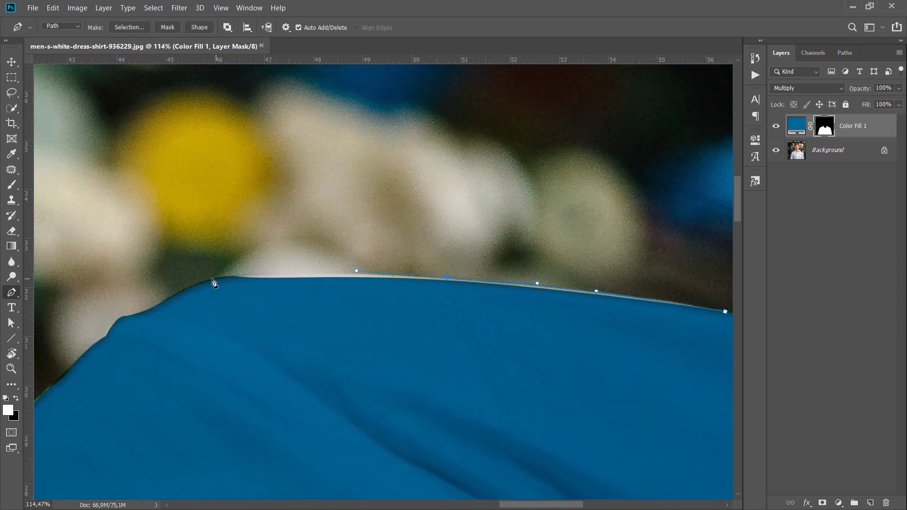
pyautogui.moveTo(200, 283); pyautogui.dragTo(182, 297)
pyautogui.moveTo(584, 396); pyautogui.dragTo(378, 360)
pyautogui.click(415, 345)
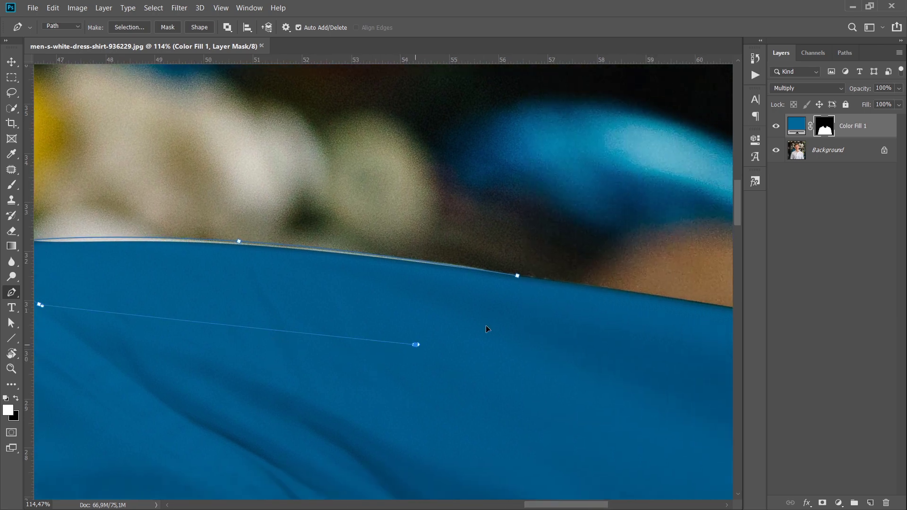
pyautogui.moveTo(517, 275)
pyautogui.mouseDown()
pyautogui.moveTo(401, 290)
pyautogui.moveTo(556, 330)
pyautogui.mouseUp()
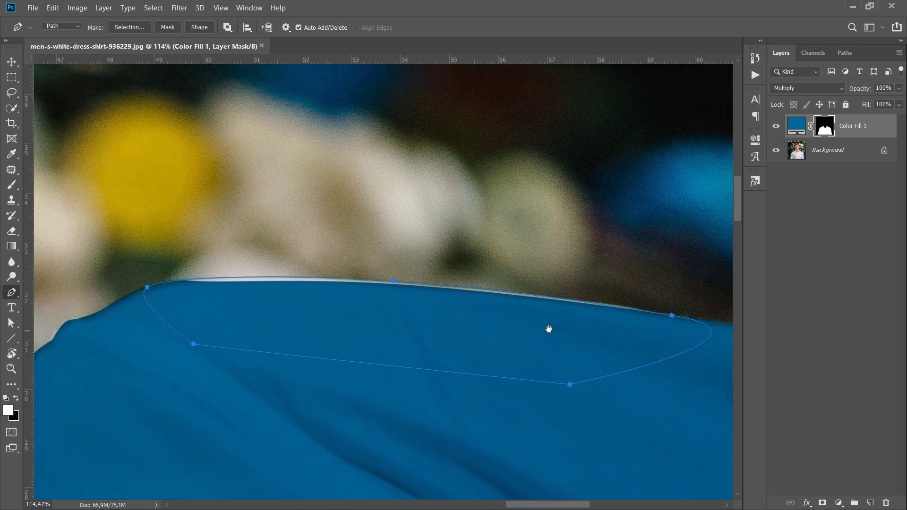
pyautogui.rightClick(500, 315)
pyautogui.click(536, 90)
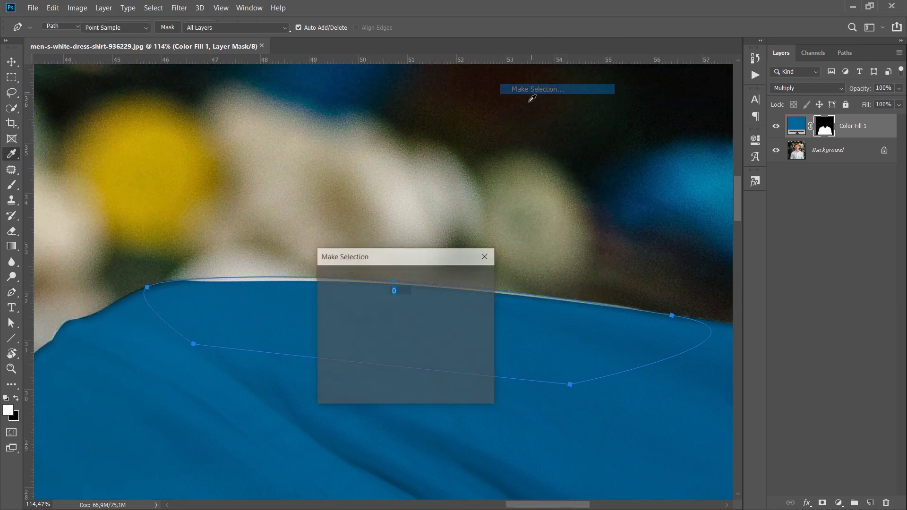
pyautogui.click(470, 285)
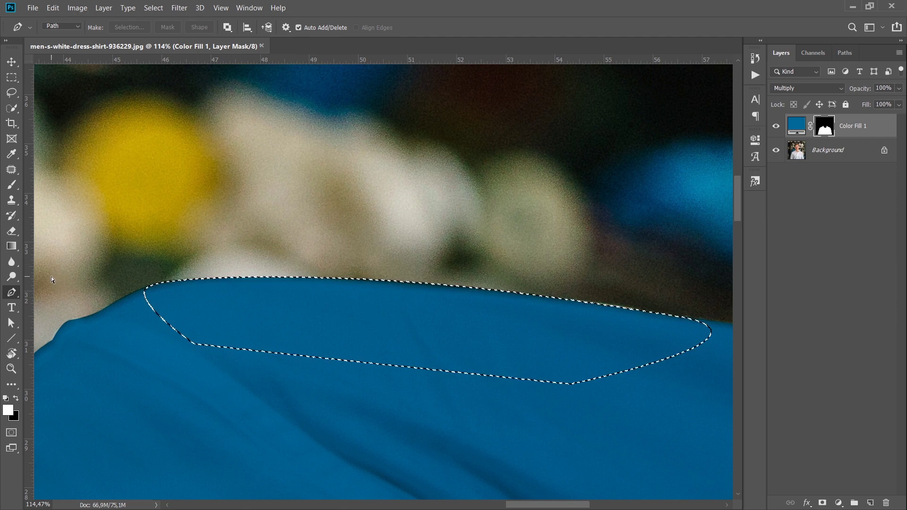
# Paint the shoulder fringe white with a 62 px brush, deselect, and fit the whole portrait on screen
pyautogui.press('b')
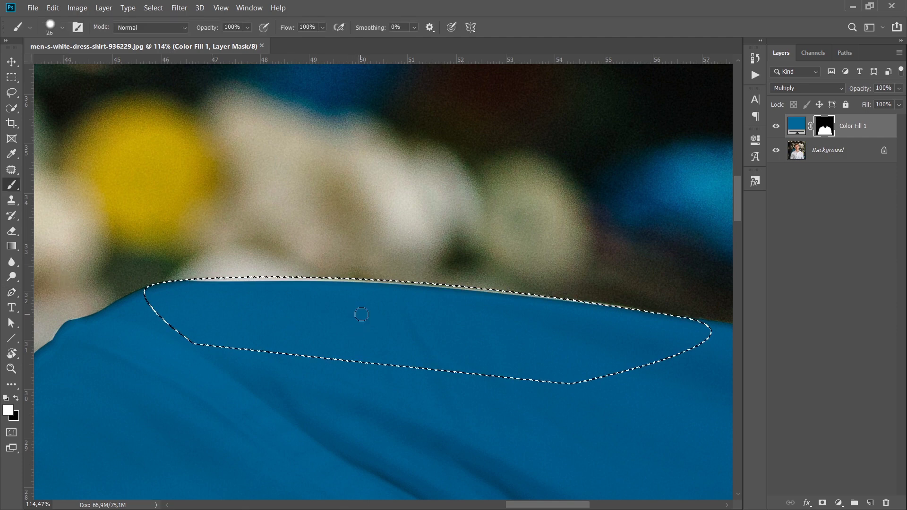
pyautogui.keyDown('alt'); pyautogui.rightClick(285, 303); pyautogui.keyUp('alt')
pyautogui.moveTo(178, 279)
pyautogui.mouseDown()
pyautogui.moveTo(372, 282)
pyautogui.moveTo(686, 316)
pyautogui.moveTo(654, 310)
pyautogui.mouseUp()
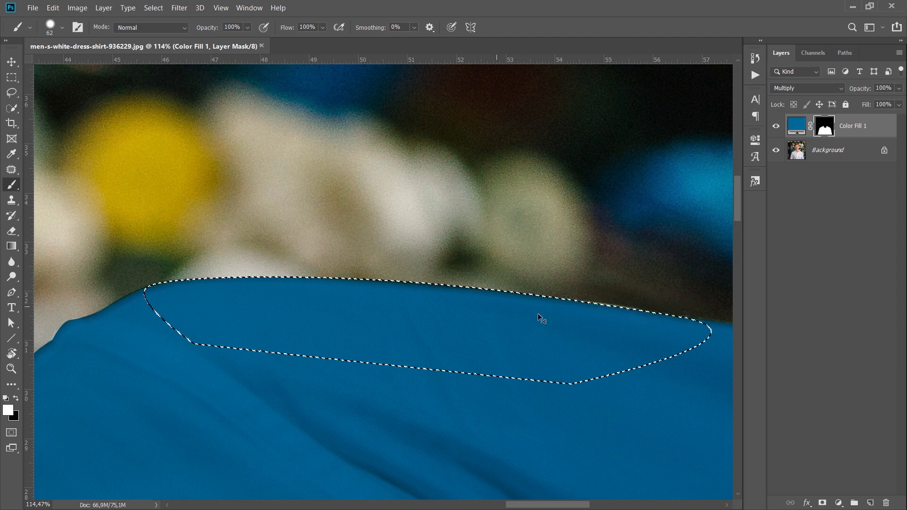
pyautogui.hotkey('ctrl', 'd')
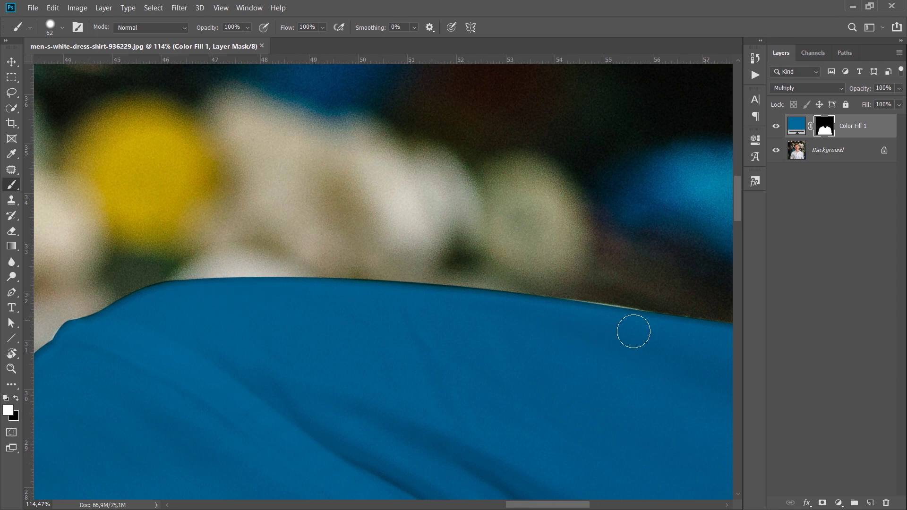
pyautogui.press('h')
pyautogui.click(315, 422)
pyautogui.hotkey('ctrl', '0')
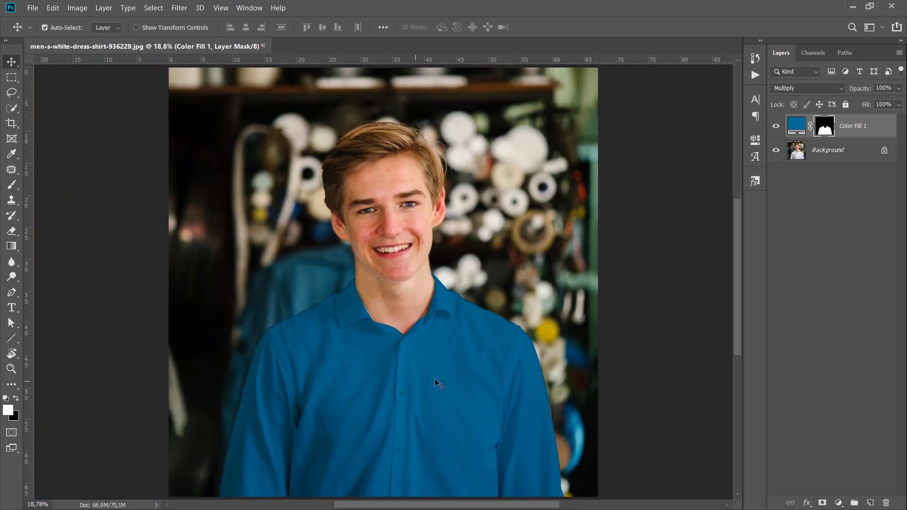
# Hide and reshow Color Fill 1 to compare the white and teal-blue shirt, then list adjustment layers
pyautogui.click(777, 130)
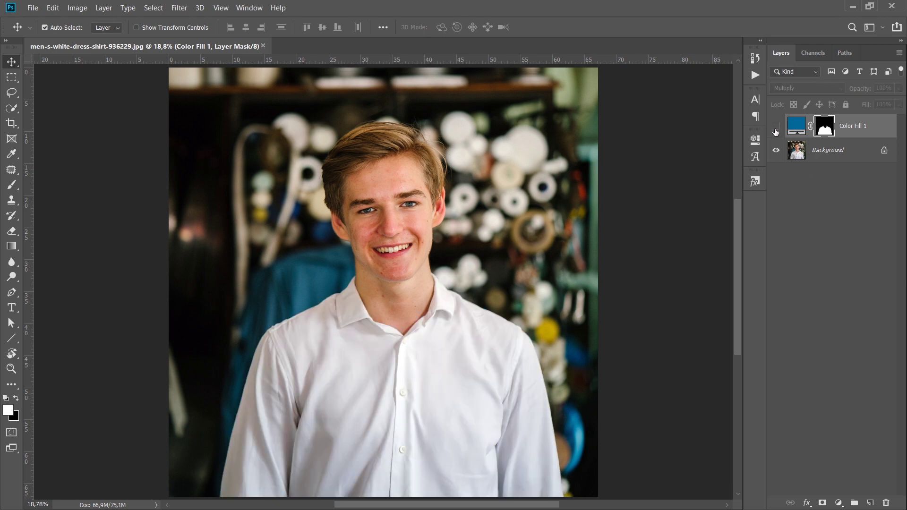
pyautogui.click(775, 126)
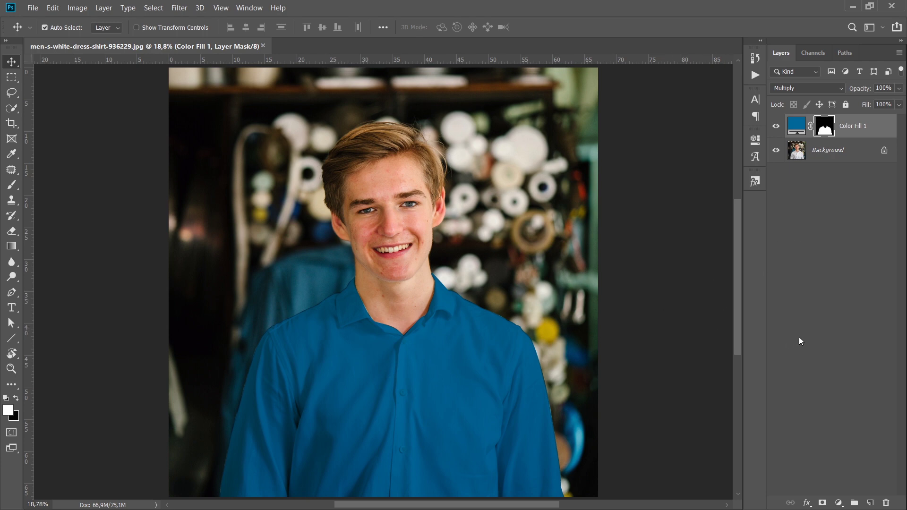
pyautogui.click(838, 502)
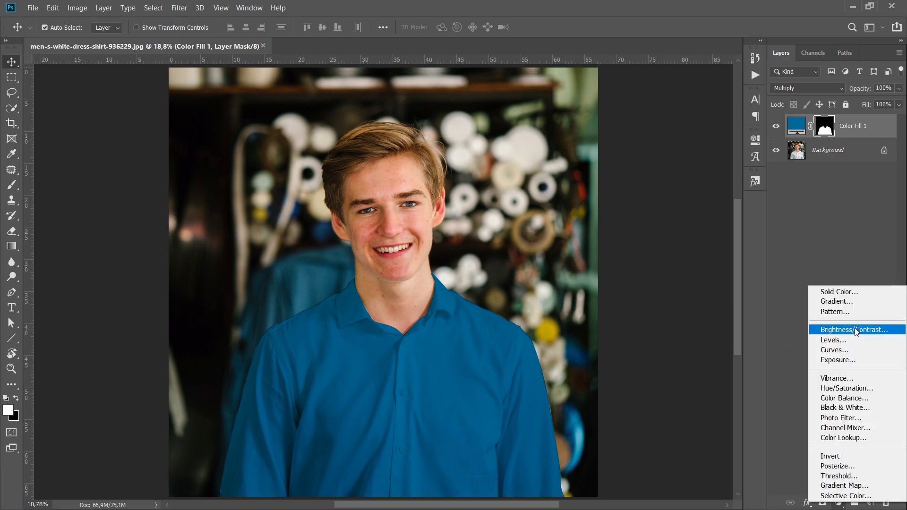
# Clip a Brightness/Contrast adjustment to Color Fill 1, ending at Brightness 33 and Contrast 33
pyautogui.click(843, 329)
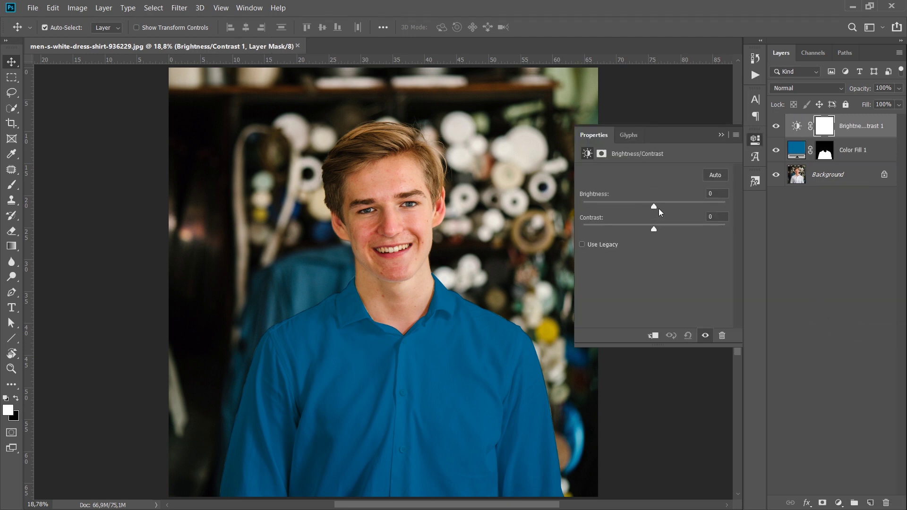
pyautogui.moveTo(658, 209); pyautogui.dragTo(658, 228)
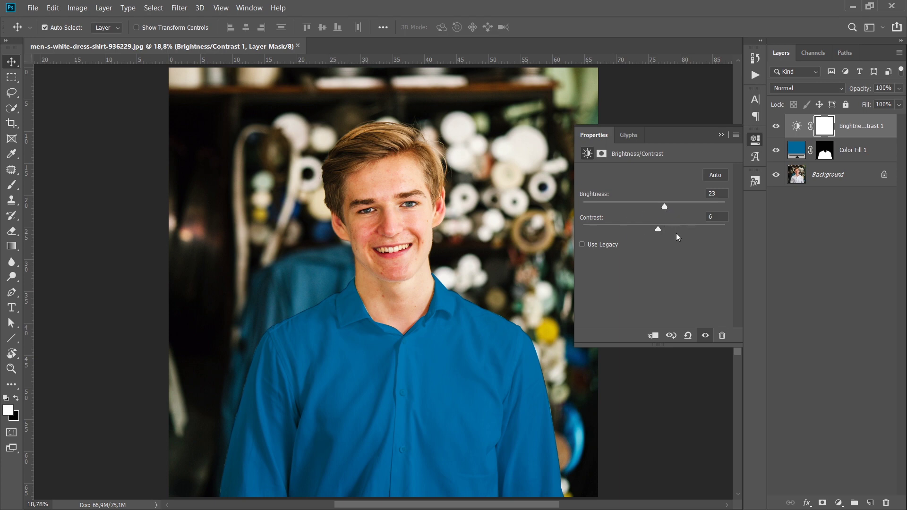
pyautogui.rightClick(855, 130)
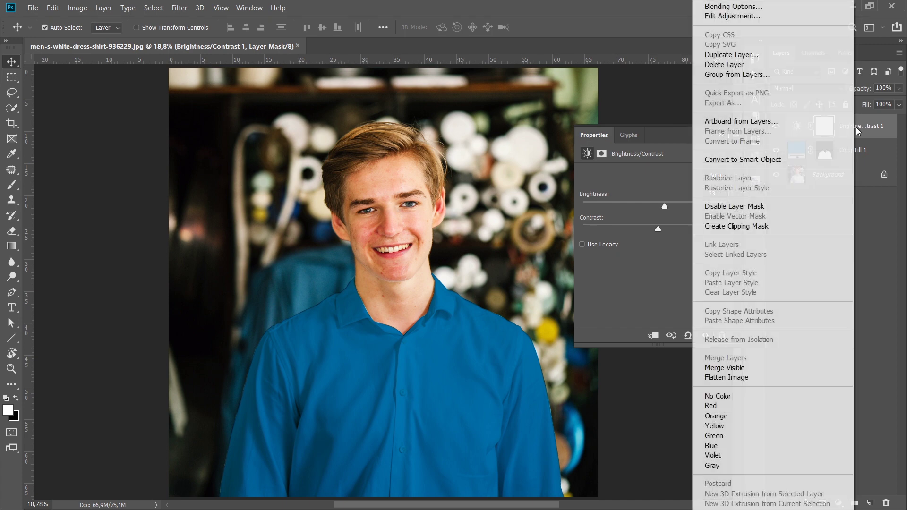
pyautogui.click(718, 226)
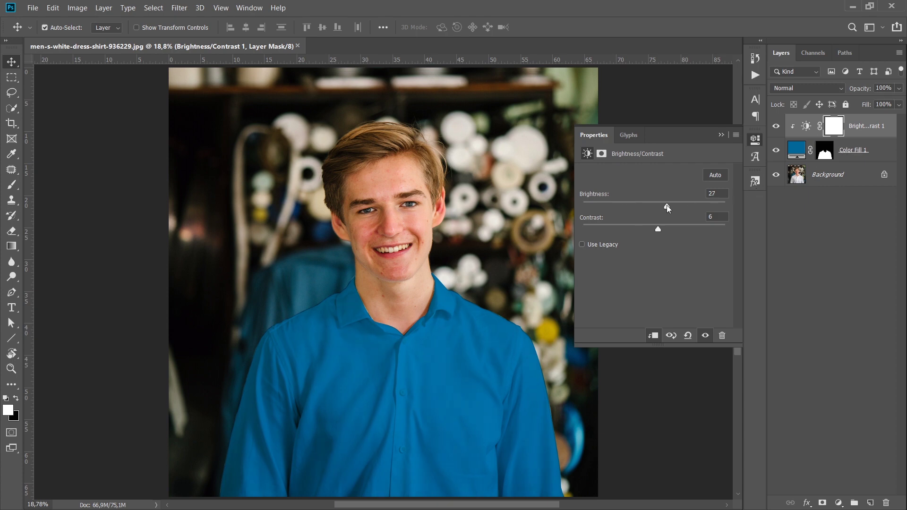
pyautogui.moveTo(667, 205)
pyautogui.mouseDown()
pyautogui.moveTo(714, 206)
pyautogui.moveTo(664, 210)
pyautogui.moveTo(655, 229)
pyautogui.moveTo(677, 228)
pyautogui.moveTo(689, 211)
pyautogui.moveTo(651, 208)
pyautogui.moveTo(663, 208)
pyautogui.mouseUp()
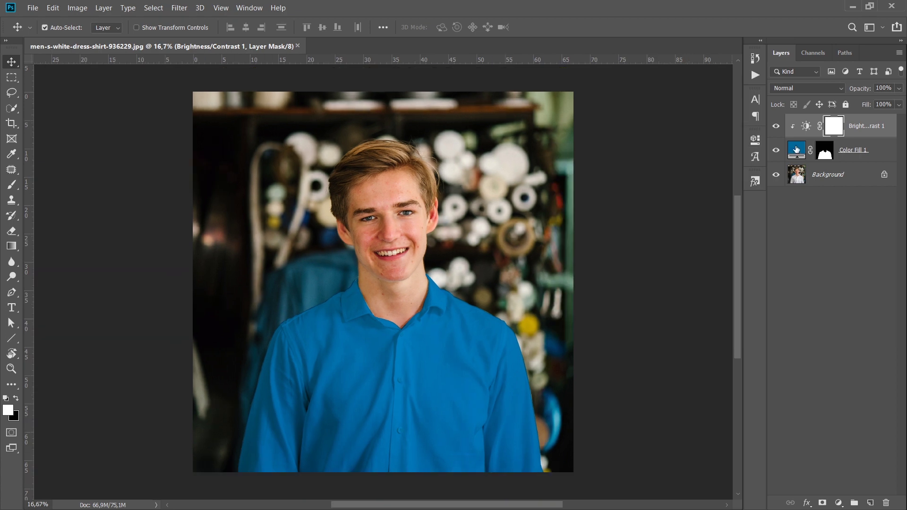
# Preview yellow, orange-yellow and black fill colours on the shirt
pyautogui.doubleClick(796, 150)
pyautogui.click(649, 331)
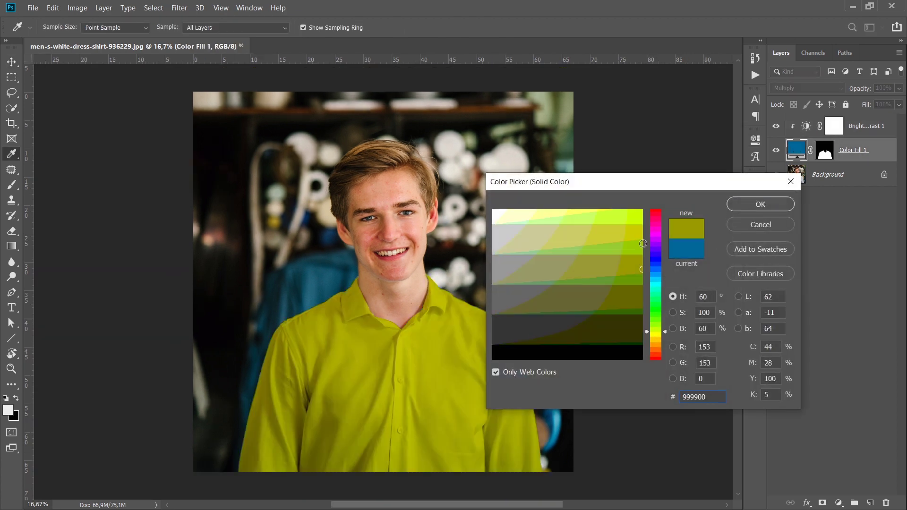
pyautogui.click(638, 222)
pyautogui.click(654, 339)
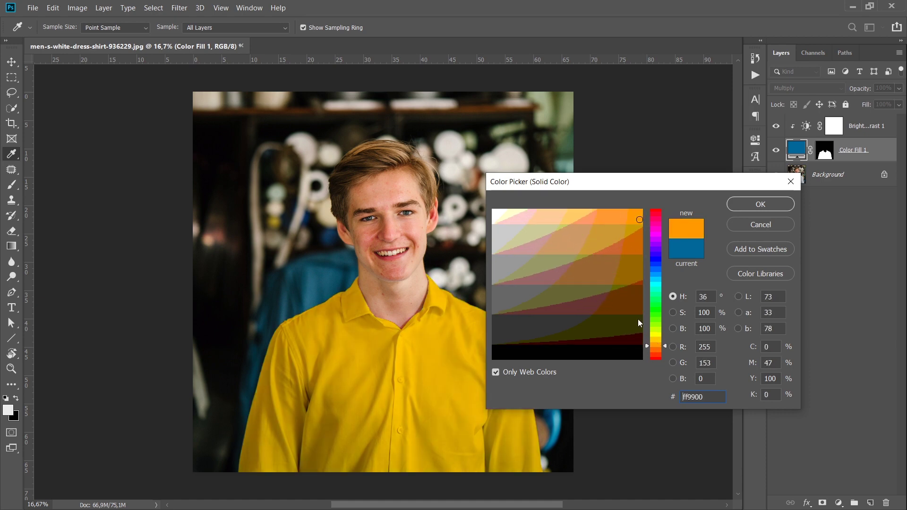
pyautogui.click(634, 221)
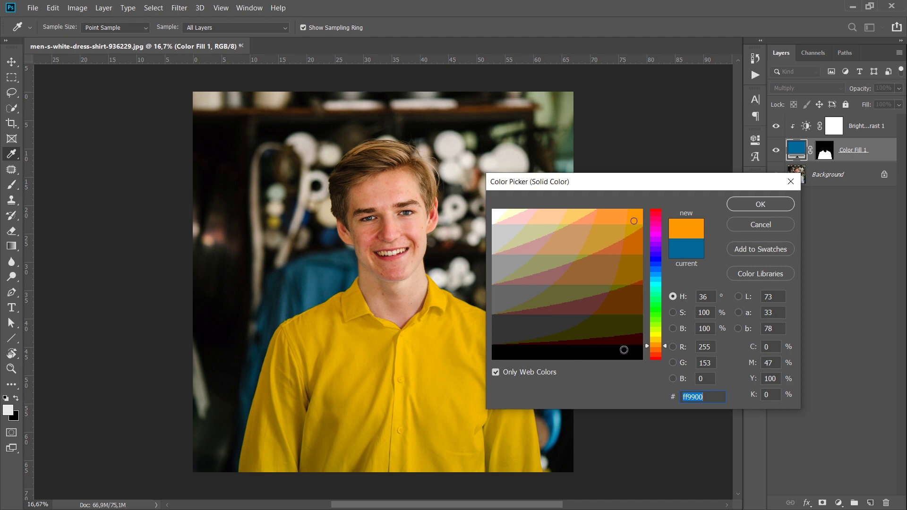
pyautogui.click(628, 355)
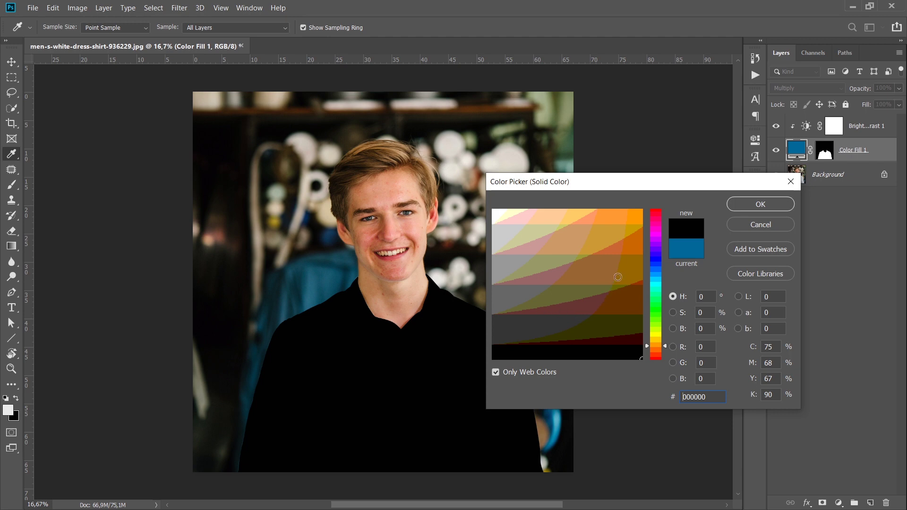
# Set the Color Fill 1 colour to dark grey 333333 and confirm it
pyautogui.click(509, 329)
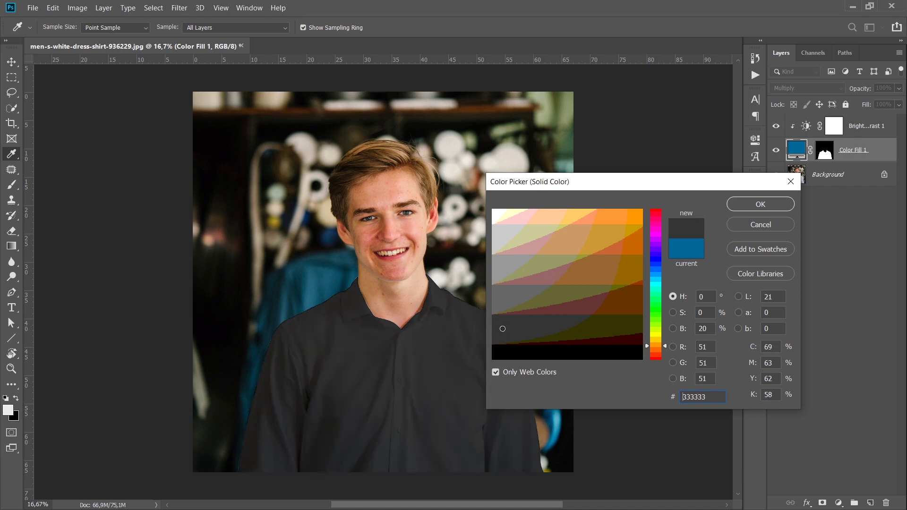
pyautogui.click(754, 206)
pyautogui.click(871, 133)
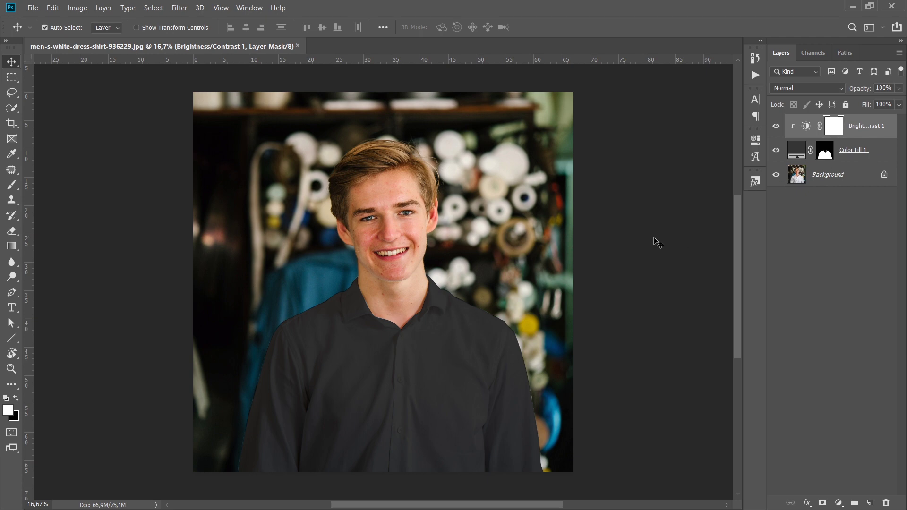
# Give the clipped Brightness/Contrast brightness -11 and contrast 73, then fit the image to the window
pyautogui.doubleClick(806, 127)
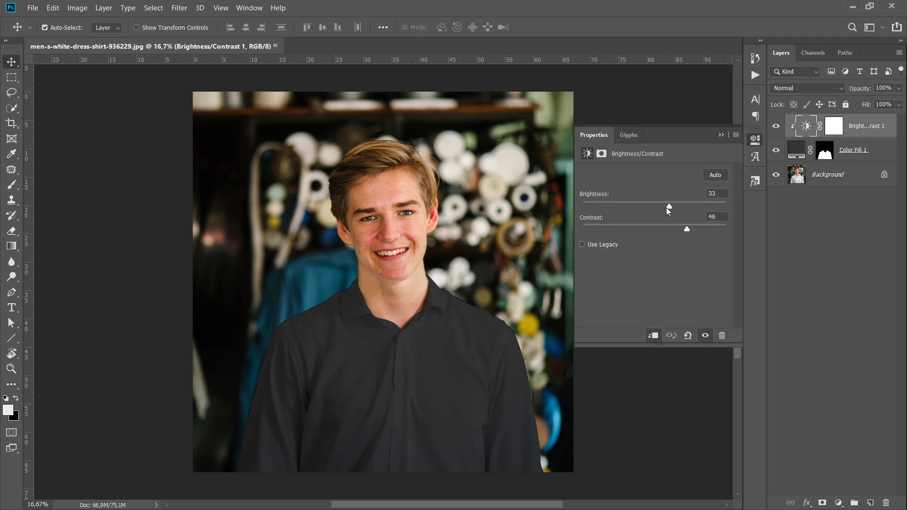
pyautogui.moveTo(667, 207); pyautogui.dragTo(640, 206)
pyautogui.moveTo(686, 229); pyautogui.dragTo(705, 229)
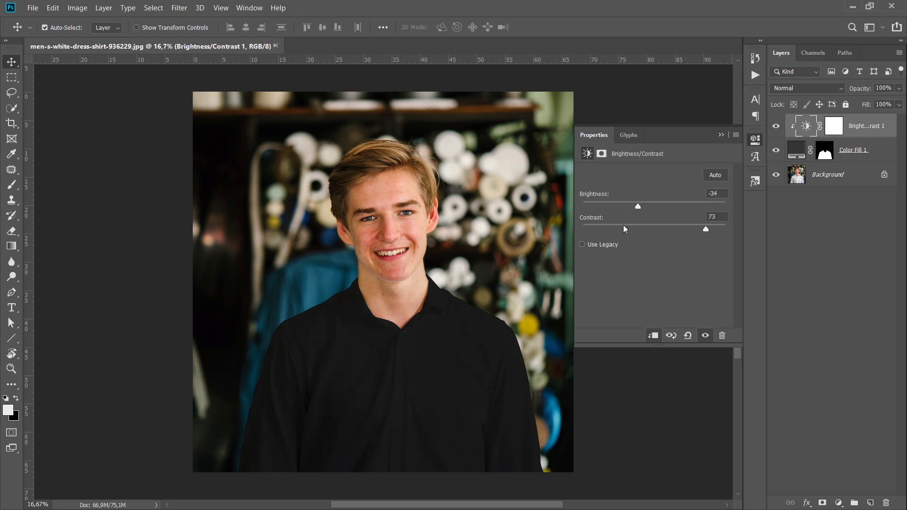
pyautogui.moveTo(648, 207); pyautogui.dragTo(648, 208)
pyautogui.hotkey('ctrl', '0')
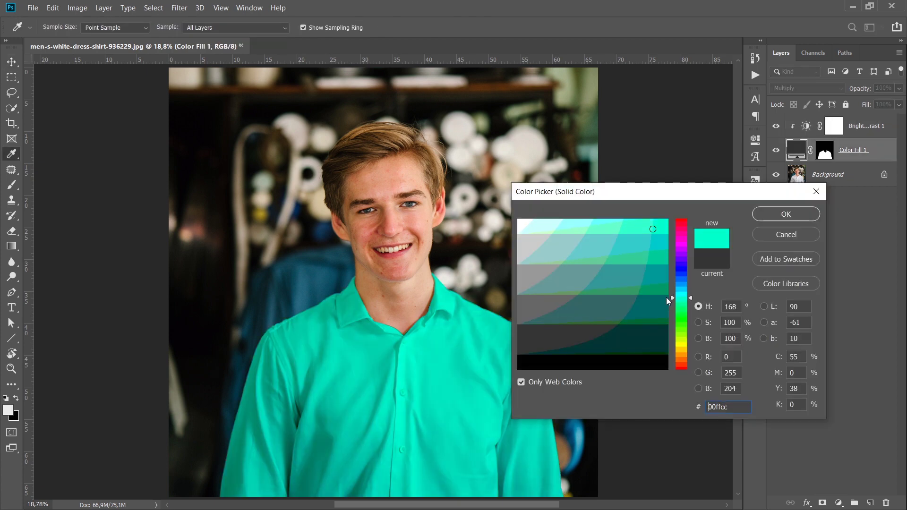
# Shift the Color Fill 1 hue from cyan to bright green 00ff33
pyautogui.moveTo(667, 297); pyautogui.dragTo(657, 339)
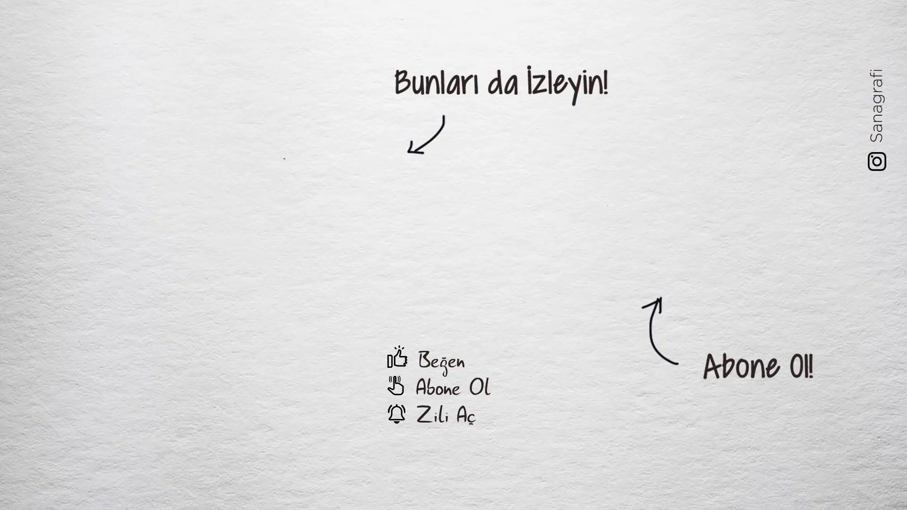